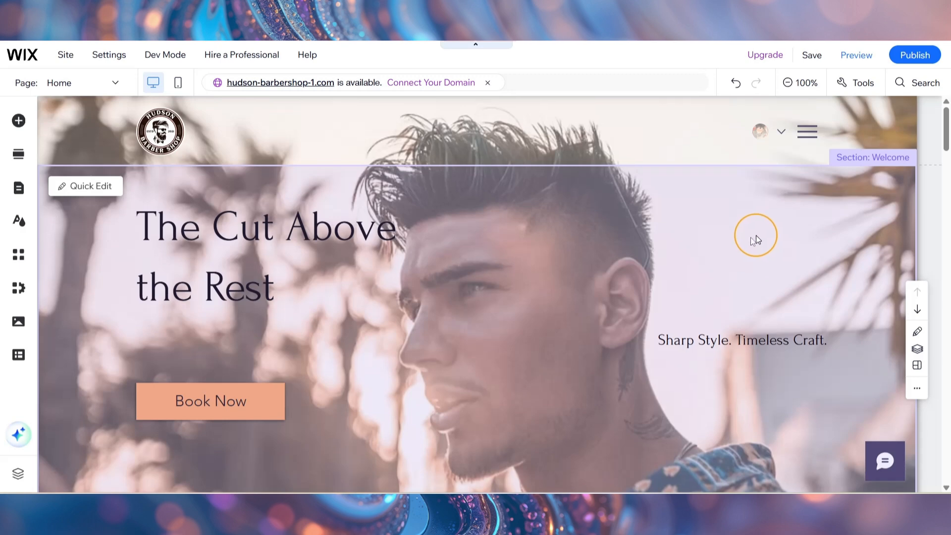
# Add a blank page to the site menu and name it "Privacy and Policy"
pyautogui.click(19, 189)
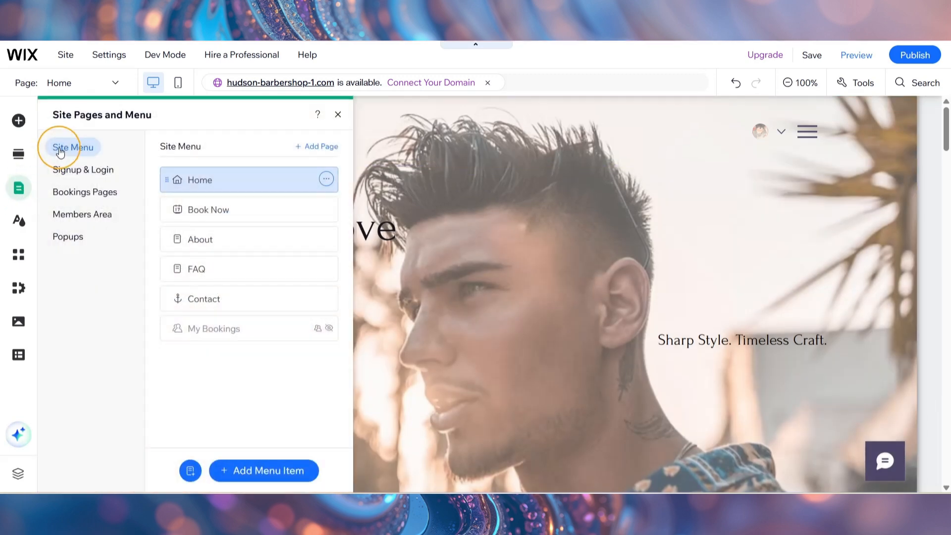
pyautogui.click(321, 149)
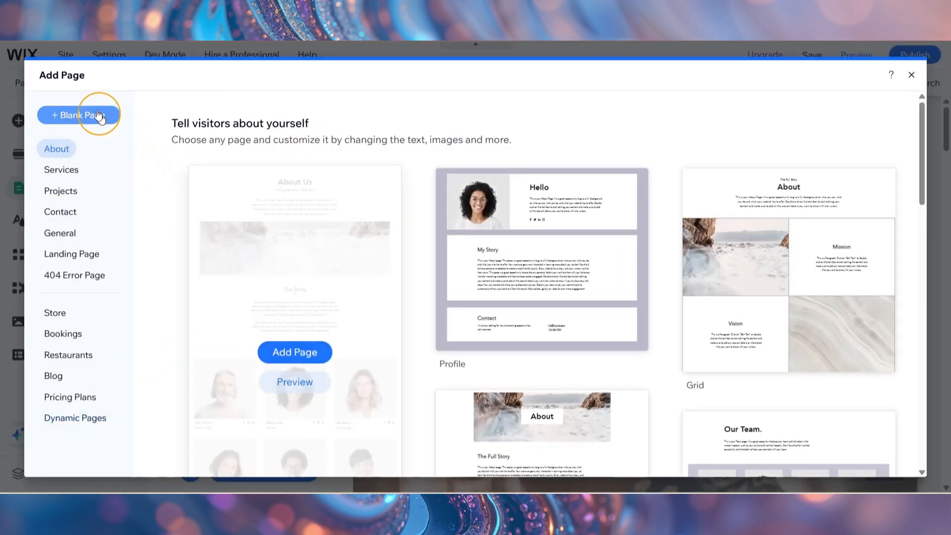
pyautogui.click(72, 116)
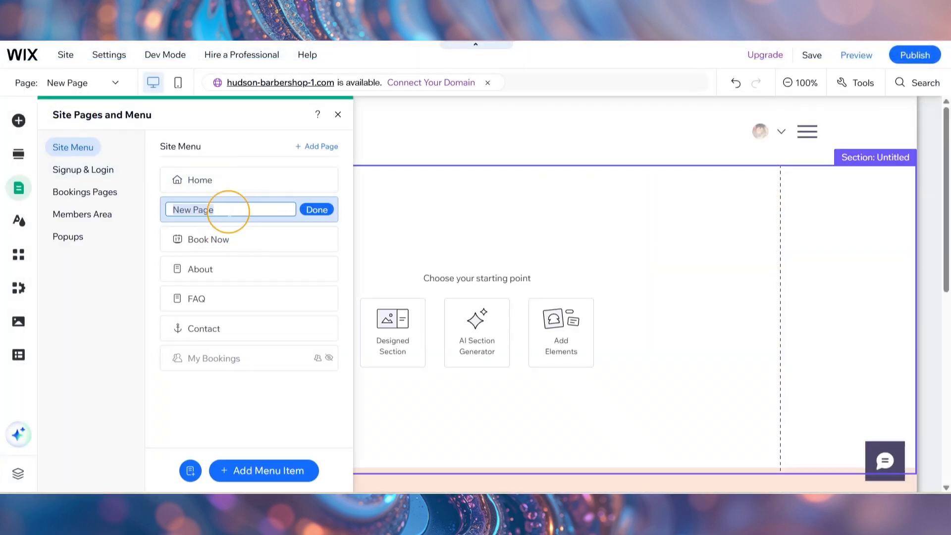
pyautogui.write('Privacy and Policy')
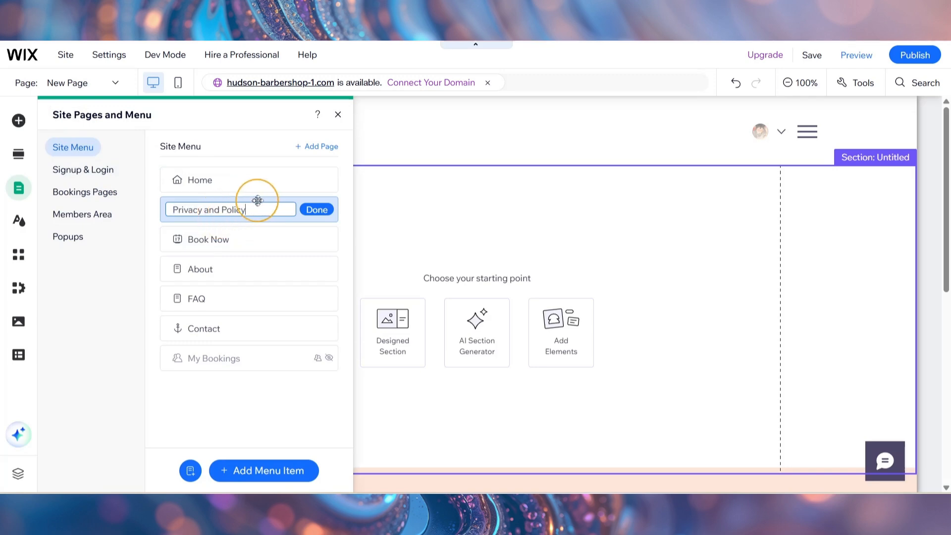
pyautogui.click(316, 210)
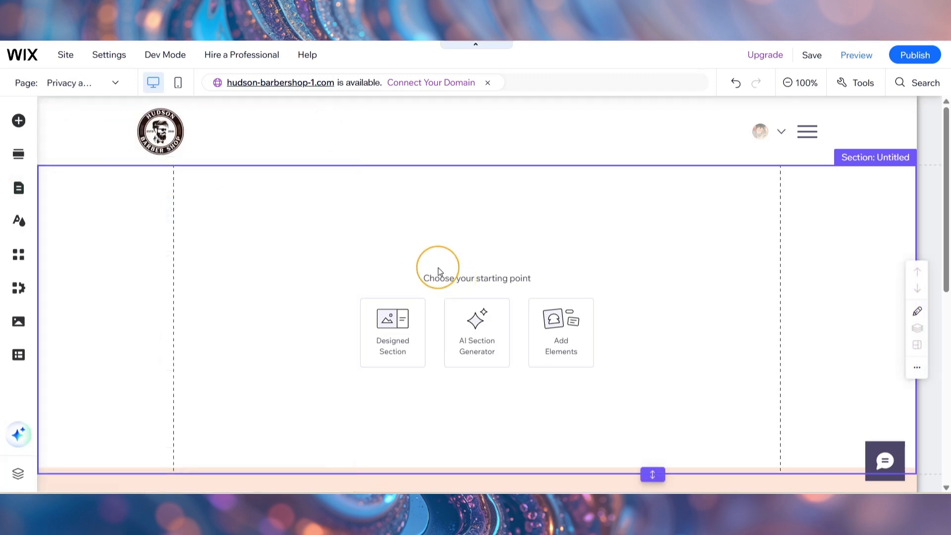
# Add a Heading 1 text element to the new page and change its text to "Privacy and Policy"
pyautogui.click(20, 120)
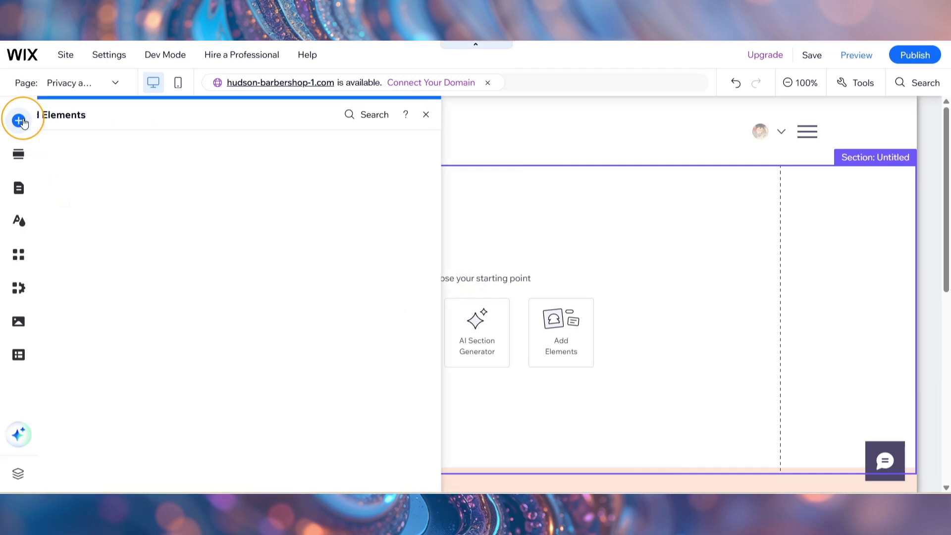
pyautogui.click(61, 145)
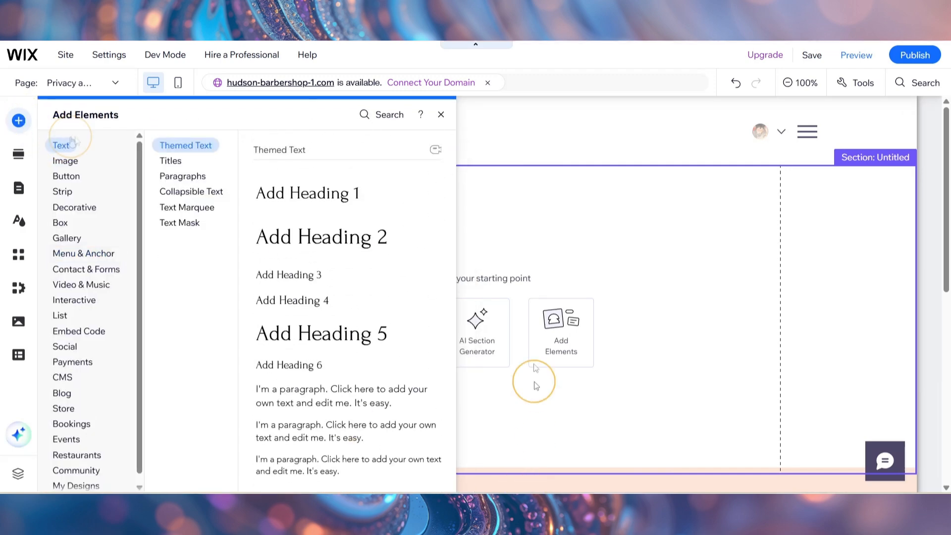
pyautogui.click(332, 202)
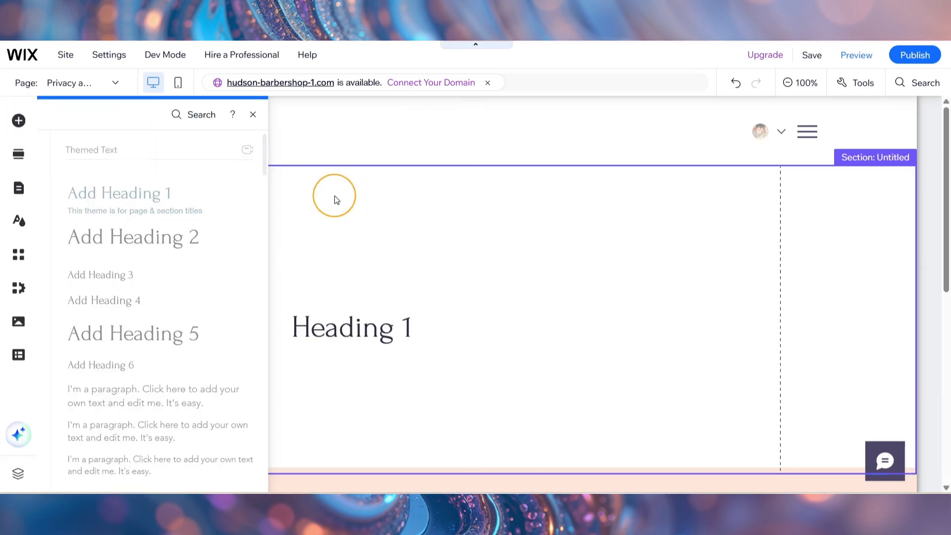
pyautogui.doubleClick(392, 331)
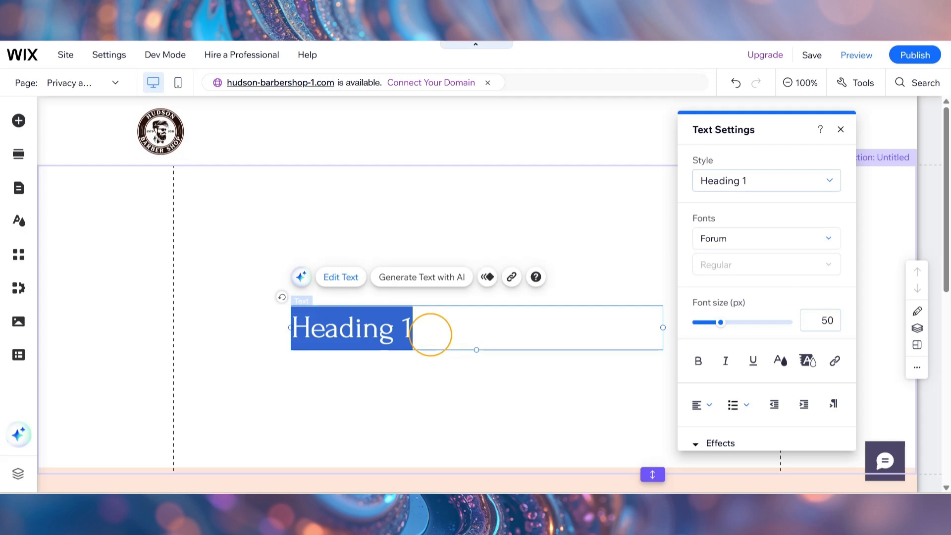
pyautogui.write('Privacy and Policy')
# Center-align the "Privacy and Policy" heading text and move the heading up near the section's upper edge
pyautogui.click(700, 404)
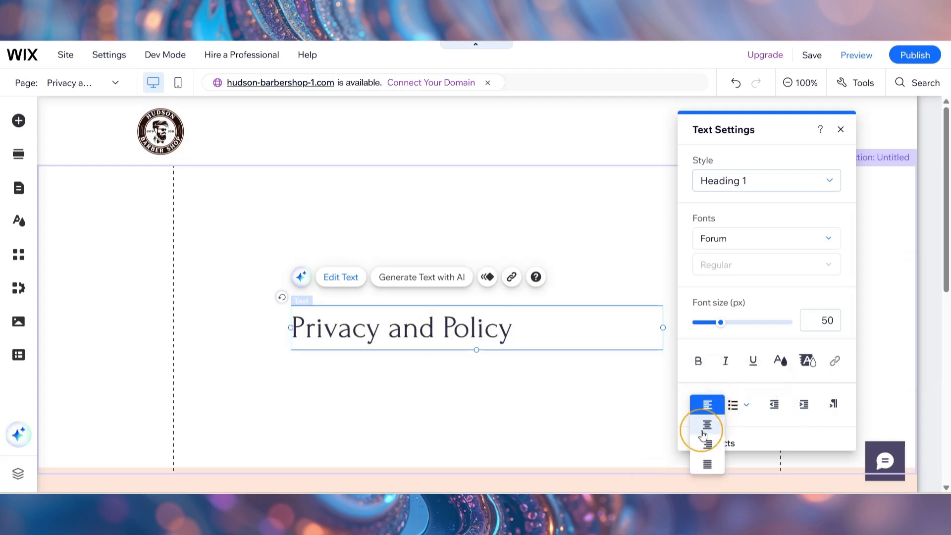
pyautogui.click(703, 434)
pyautogui.moveTo(525, 328); pyautogui.dragTo(525, 214)
pyautogui.click(546, 251)
pyautogui.click(517, 294)
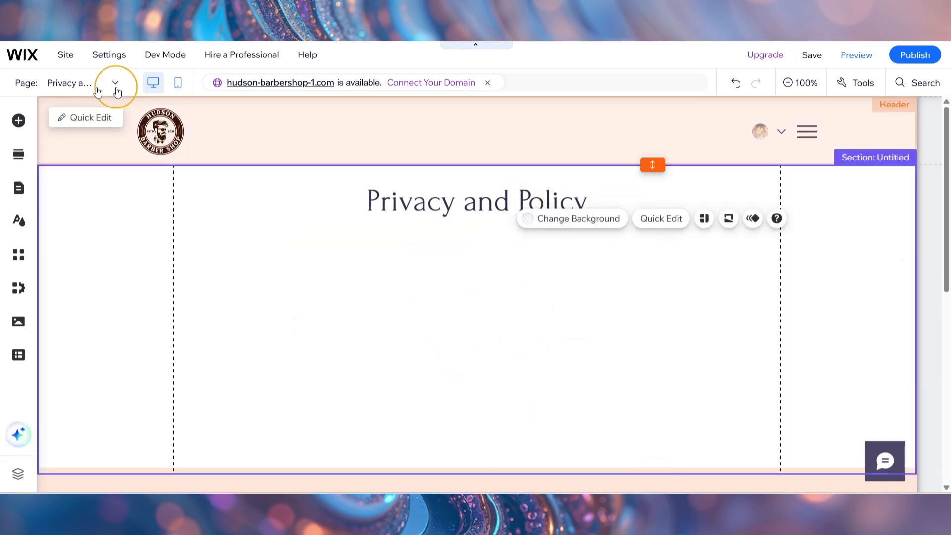
# Add a paragraph below the page heading with the introduction on Hudson Barber Shop's commitment to protecting client and visitor privacy
pyautogui.click(19, 120)
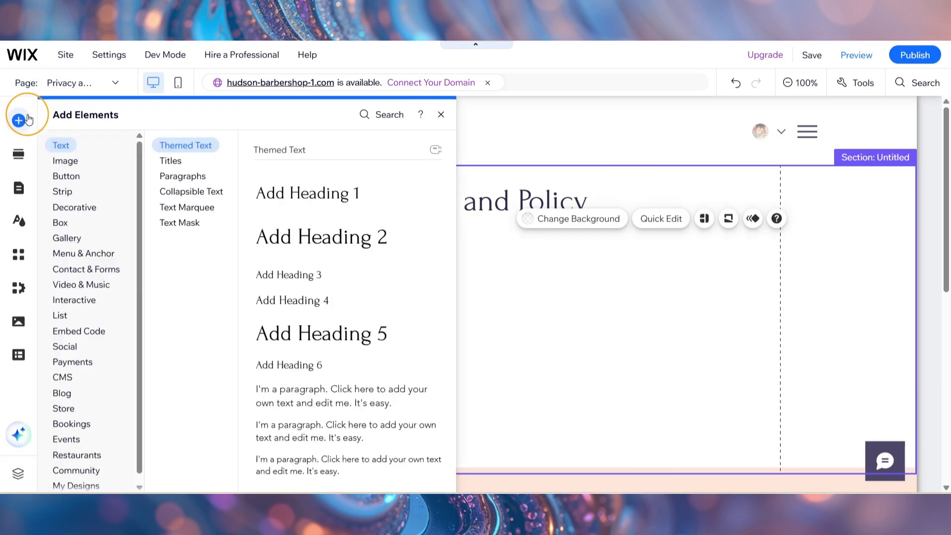
pyautogui.moveTo(297, 392); pyautogui.dragTo(531, 344)
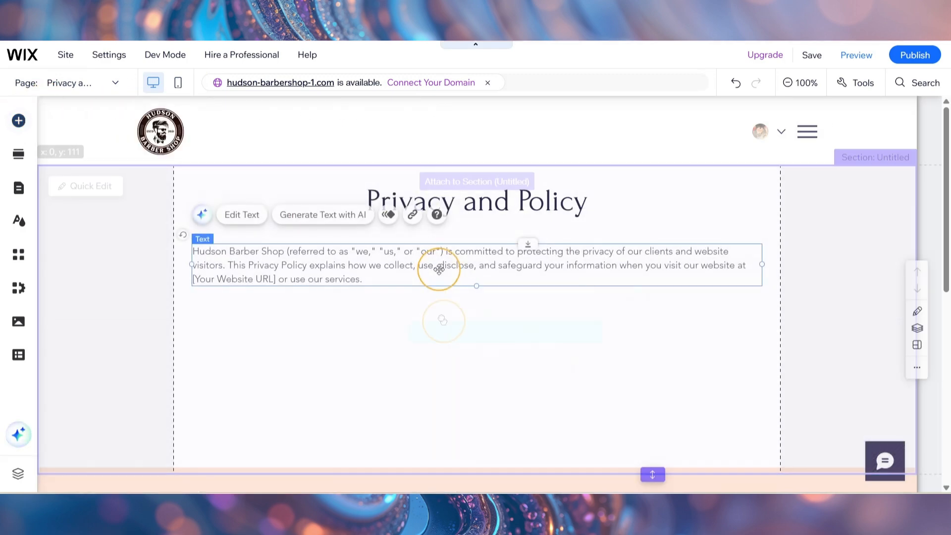
pyautogui.moveTo(439, 269); pyautogui.dragTo(438, 263)
pyautogui.click(566, 329)
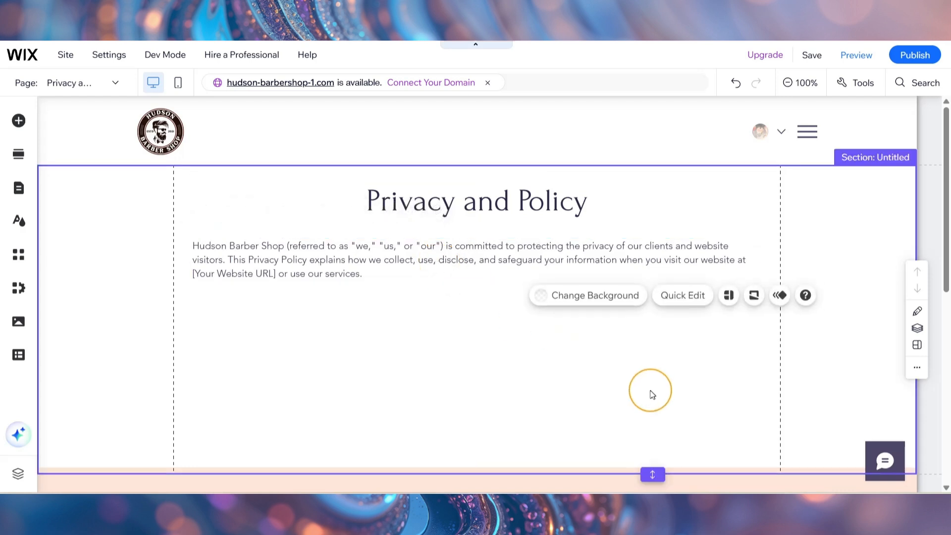
# Generate an AI rewrite of the introductory paragraph, and close the text generator without applying the result
pyautogui.click(327, 260)
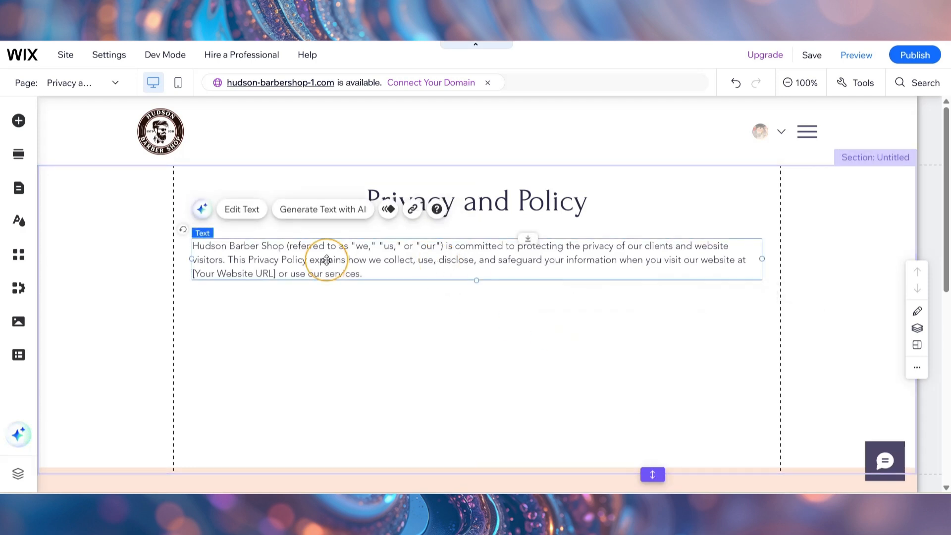
pyautogui.click(203, 210)
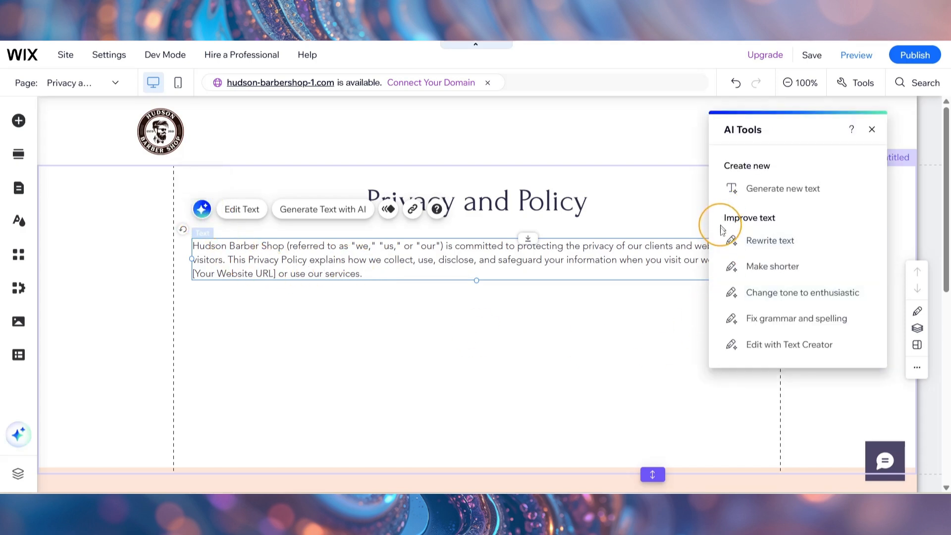
pyautogui.click(757, 241)
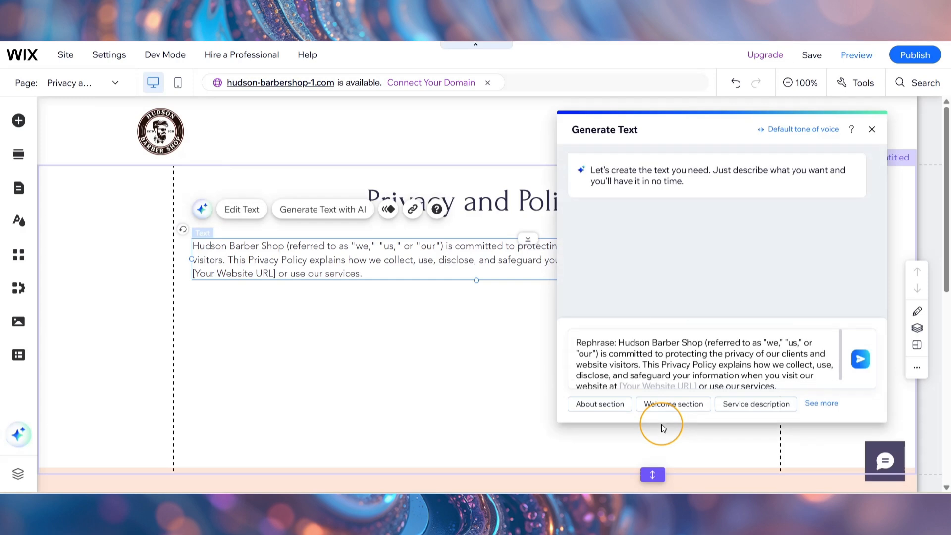
pyautogui.scroll(-1, 732, 347)
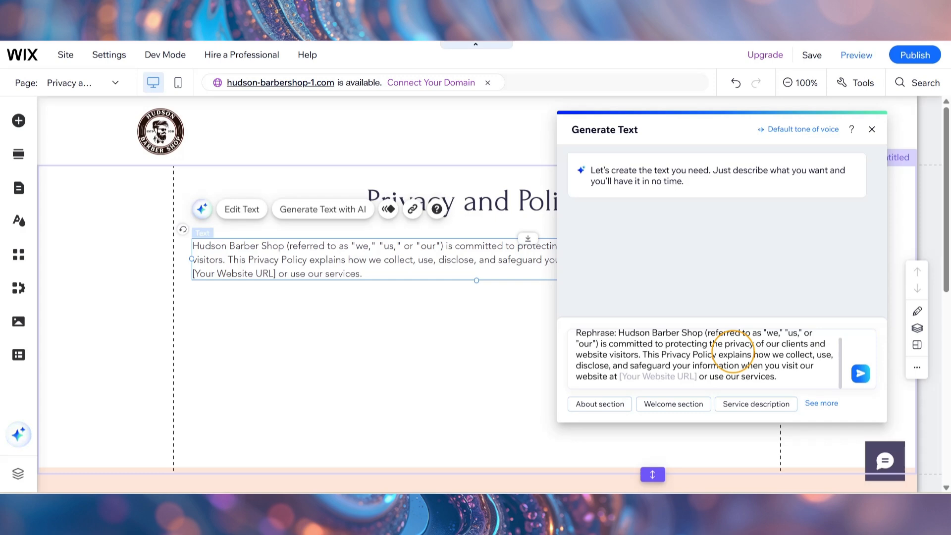
pyautogui.press('Return')
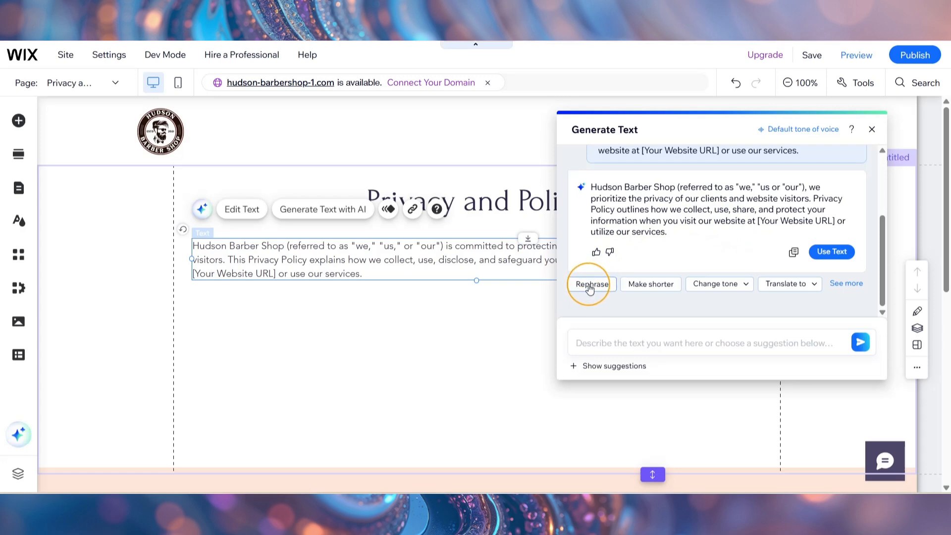
pyautogui.click(872, 130)
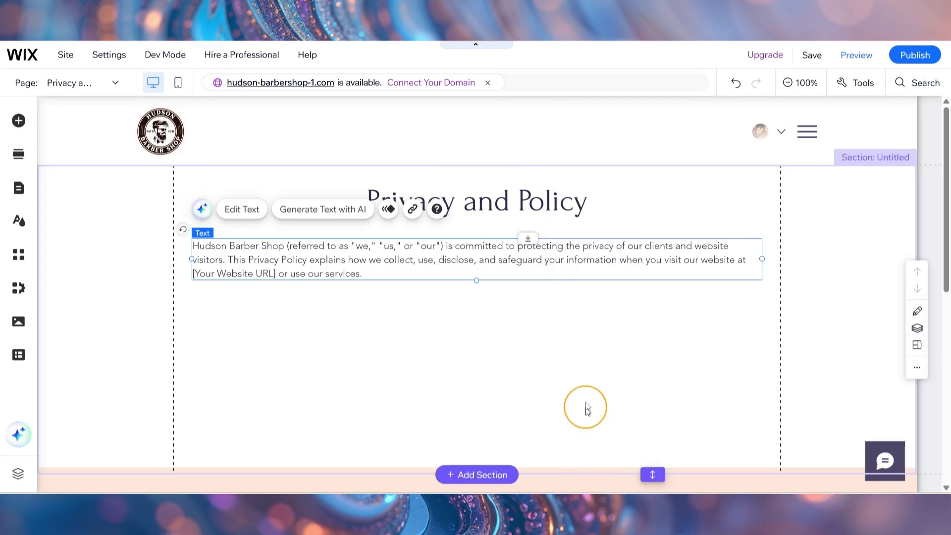
# Add a Heading 3 reading "Information We Collect" below the introductory paragraph, aligned with its left edge
pyautogui.click(587, 408)
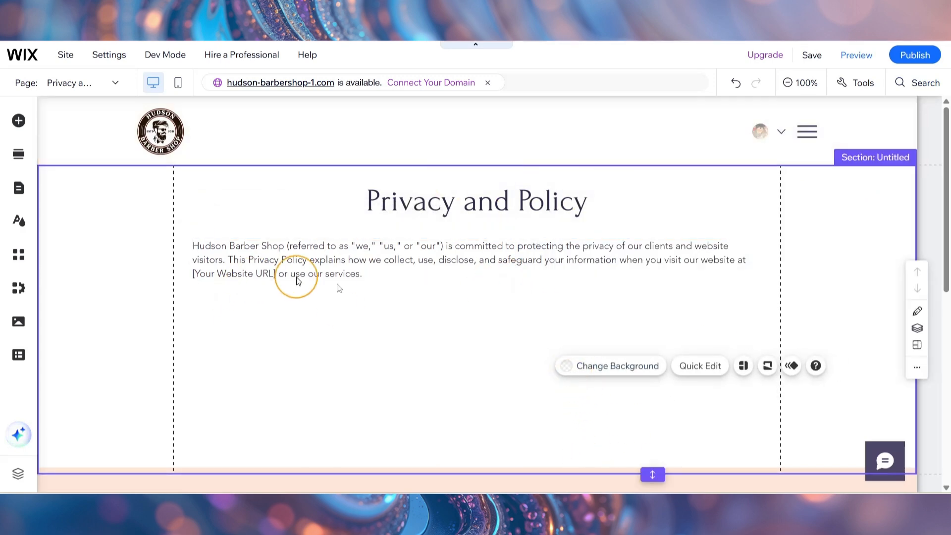
pyautogui.click(18, 122)
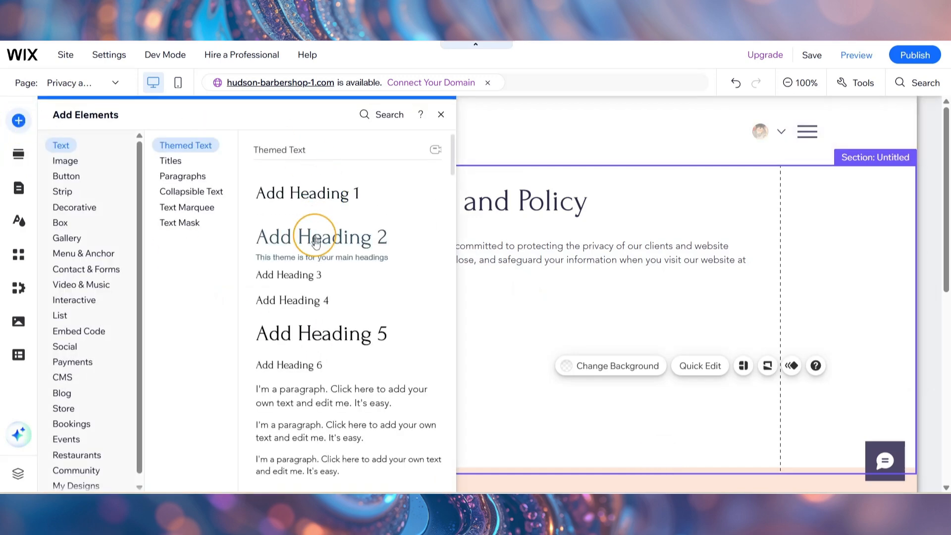
pyautogui.moveTo(306, 277); pyautogui.dragTo(297, 327)
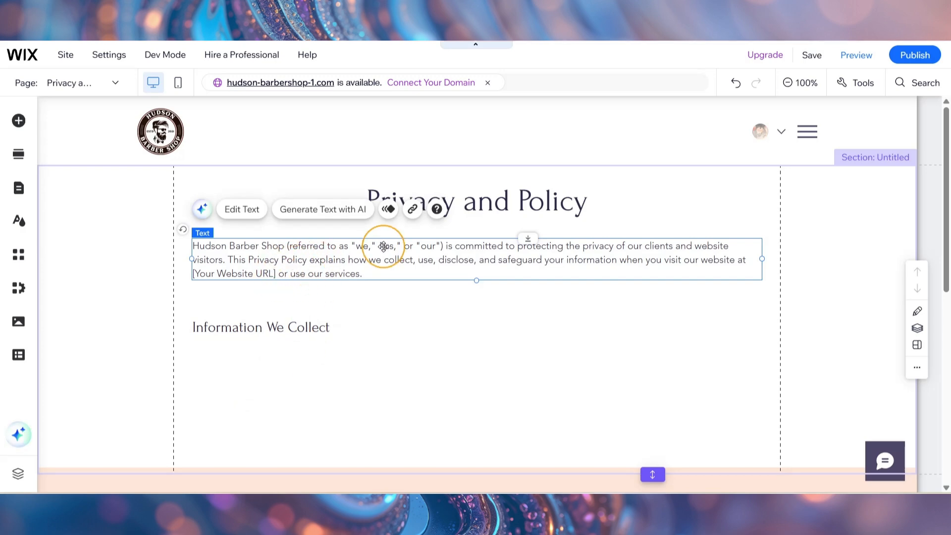
# Place a copy of the introductory paragraph under "Information We Collect" and replace its text with the copied details on personal and usage data collected
pyautogui.click(358, 372)
pyautogui.hotkey('ctrl', 'v')
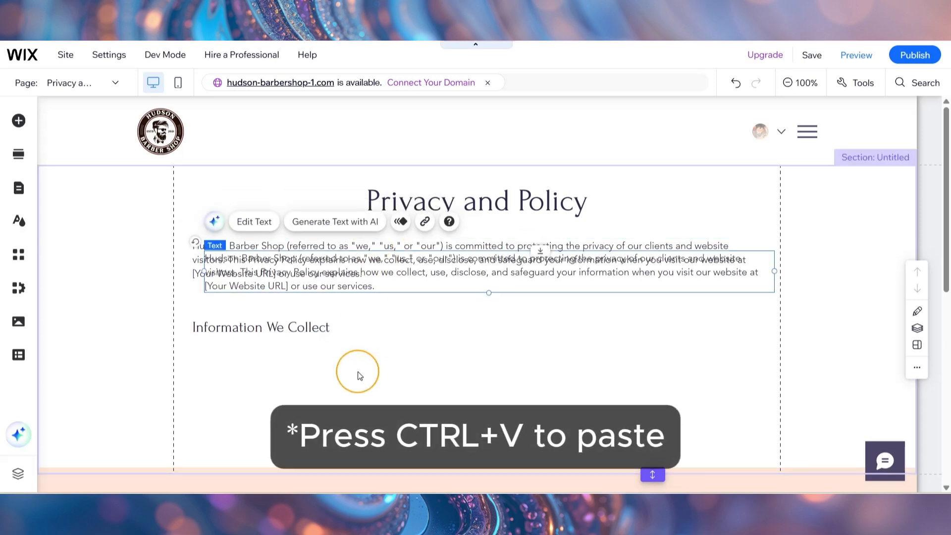
pyautogui.moveTo(436, 286); pyautogui.dragTo(425, 378)
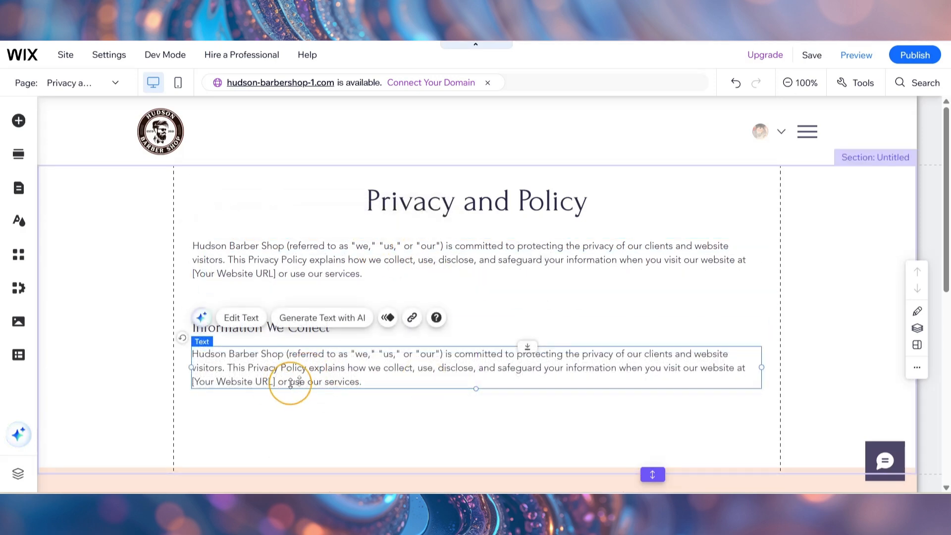
pyautogui.click(248, 324)
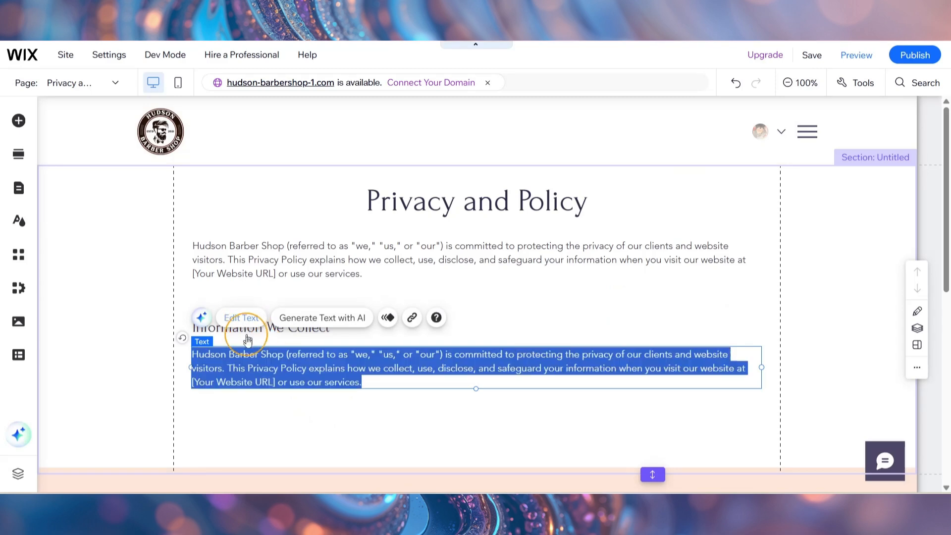
pyautogui.hotkey('ctrl', 'v')
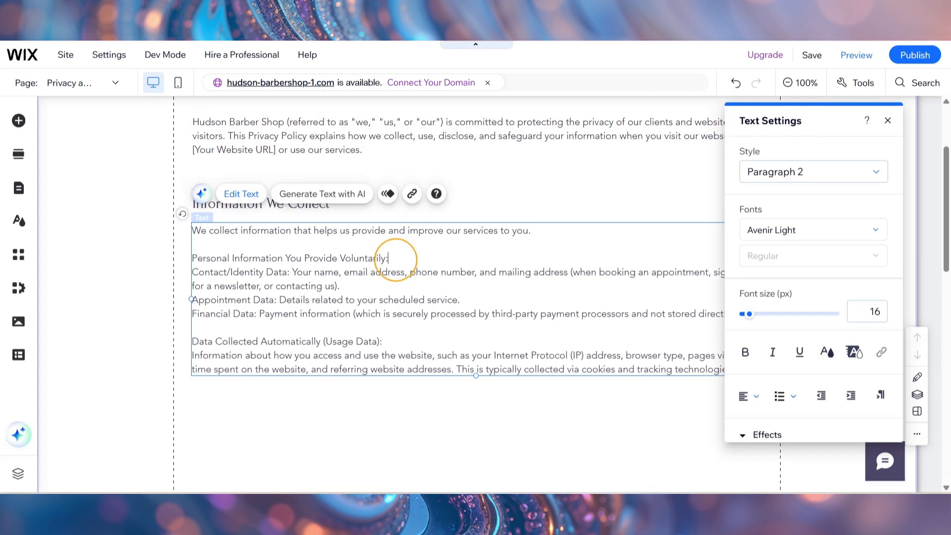
# Make the line "Personal Information You Provide Voluntarily:" bold
pyautogui.moveTo(395, 258); pyautogui.dragTo(191, 258)
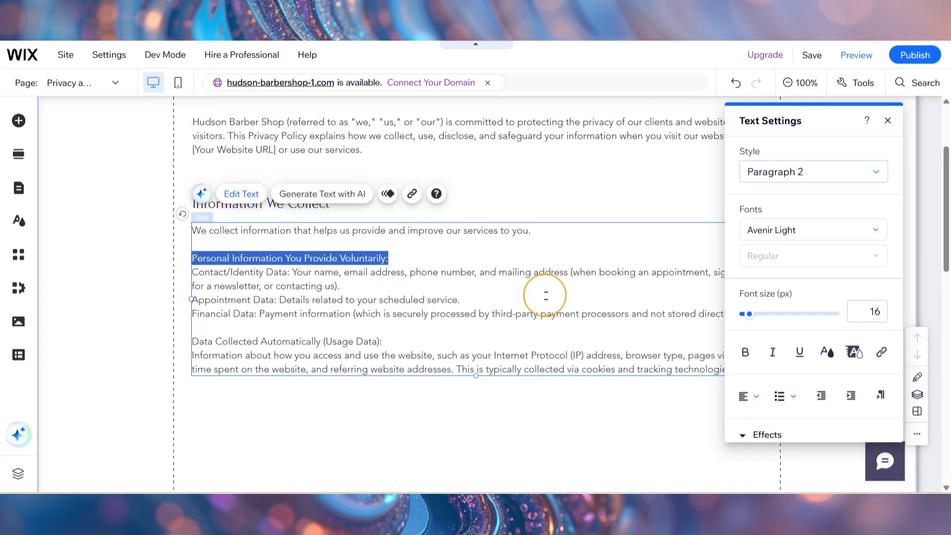
pyautogui.click(745, 354)
pyautogui.click(386, 313)
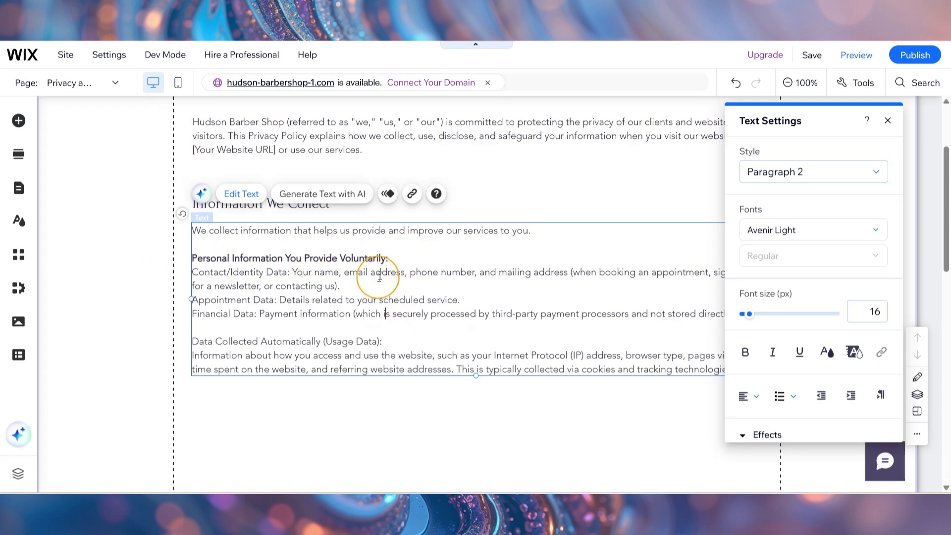
# Turn the Contact/Identity Data, Appointment Data and Financial Data lines into a bulleted list
pyautogui.moveTo(190, 271); pyautogui.dragTo(721, 316)
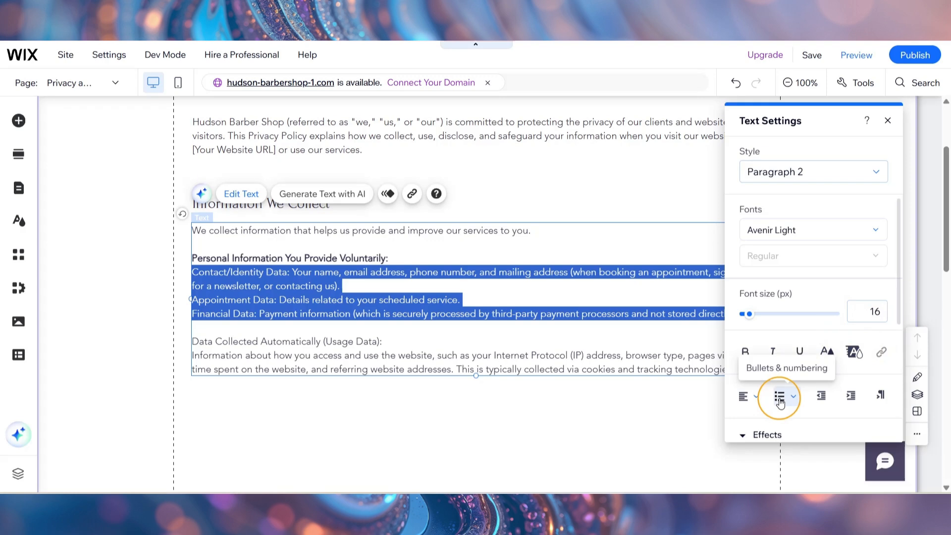
pyautogui.click(780, 401)
pyautogui.click(791, 434)
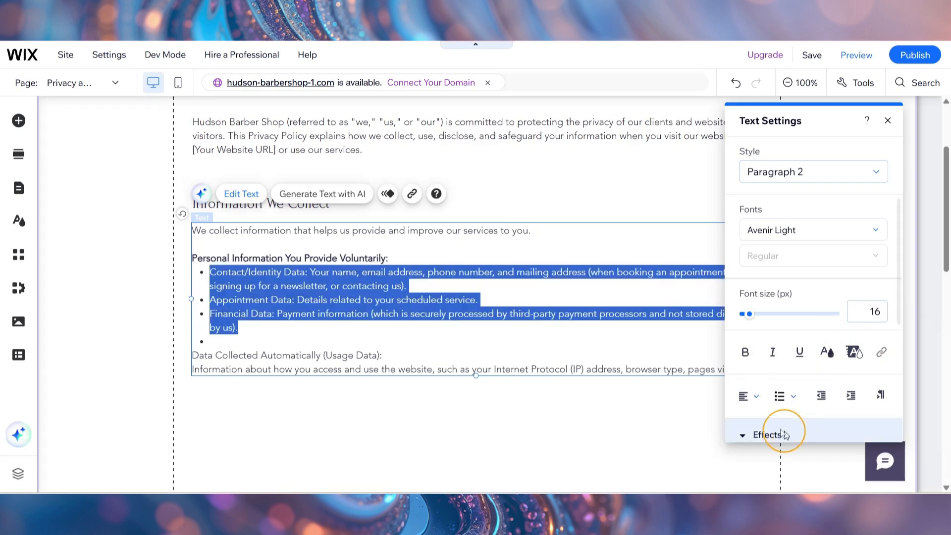
pyautogui.click(255, 327)
# Make the "Information We Collect" heading bold
pyautogui.click(224, 250)
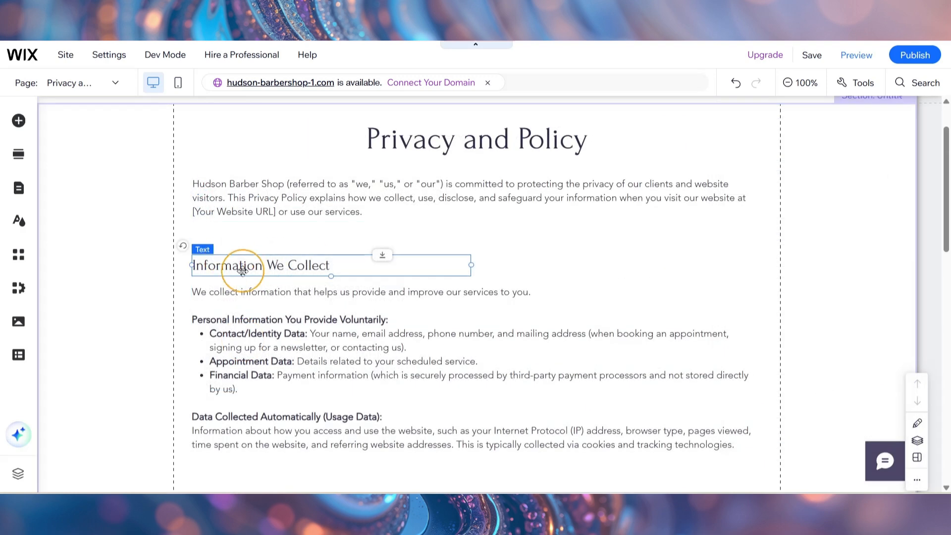
pyautogui.click(246, 224)
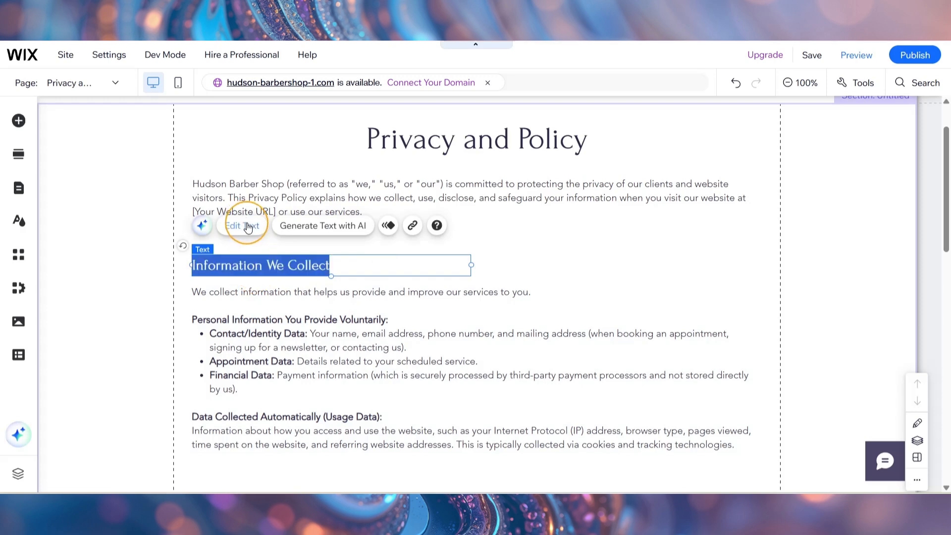
pyautogui.click(517, 358)
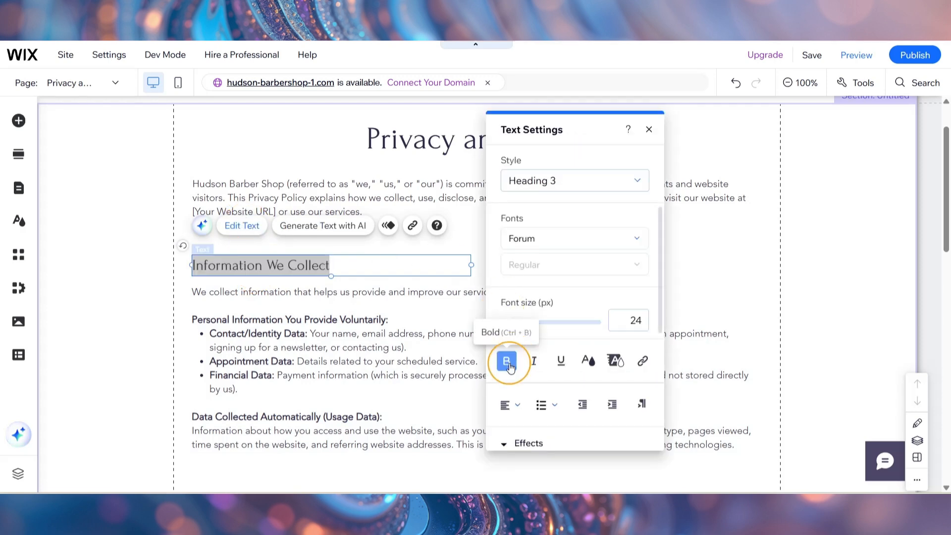
pyautogui.click(593, 268)
pyautogui.scroll(-1, 592, 266)
pyautogui.scroll(1, 554, 338)
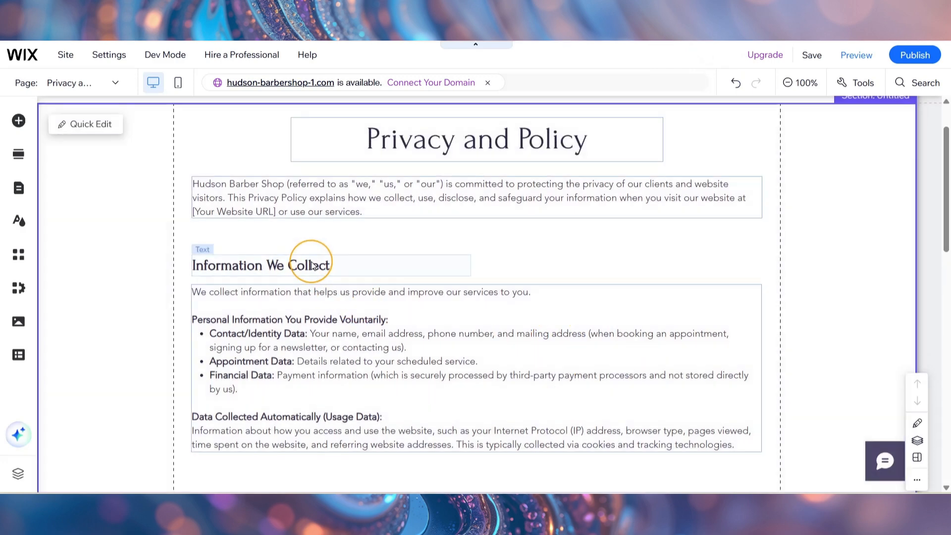
# Place a copy of the "Information We Collect" heading further down the page to head the next policy section
pyautogui.click(312, 265)
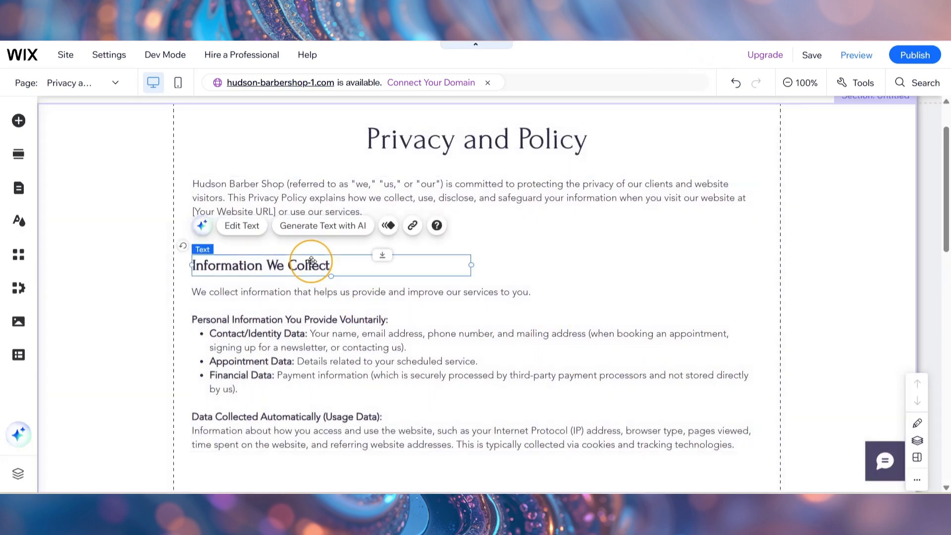
pyautogui.moveTo(303, 265); pyautogui.dragTo(234, 371)
# Review the Privacy and Policy page's headings, paragraphs and bulleted lists from the introduction through "Changes to This Privacy Policy"
pyautogui.scroll(-10, 563, 296)
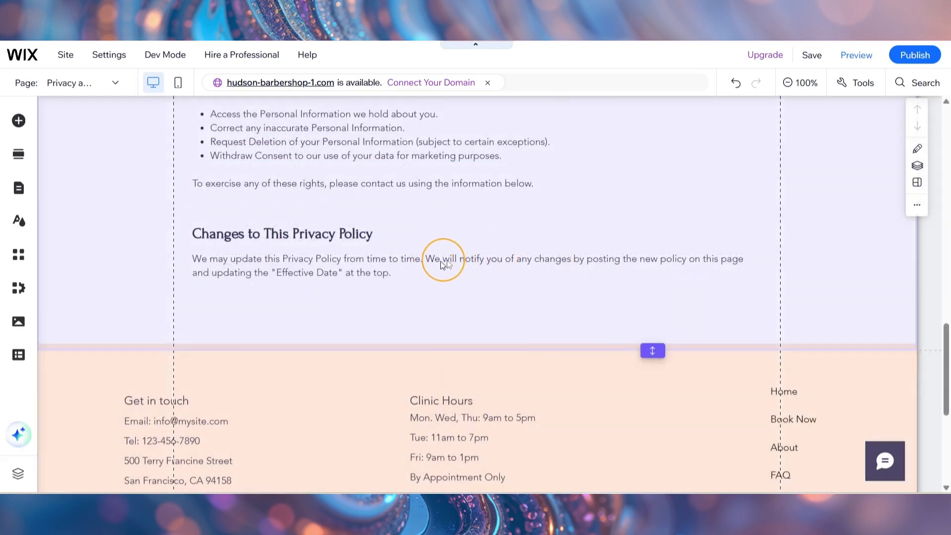
pyautogui.scroll(5, 477, 270)
pyautogui.scroll(10, 479, 271)
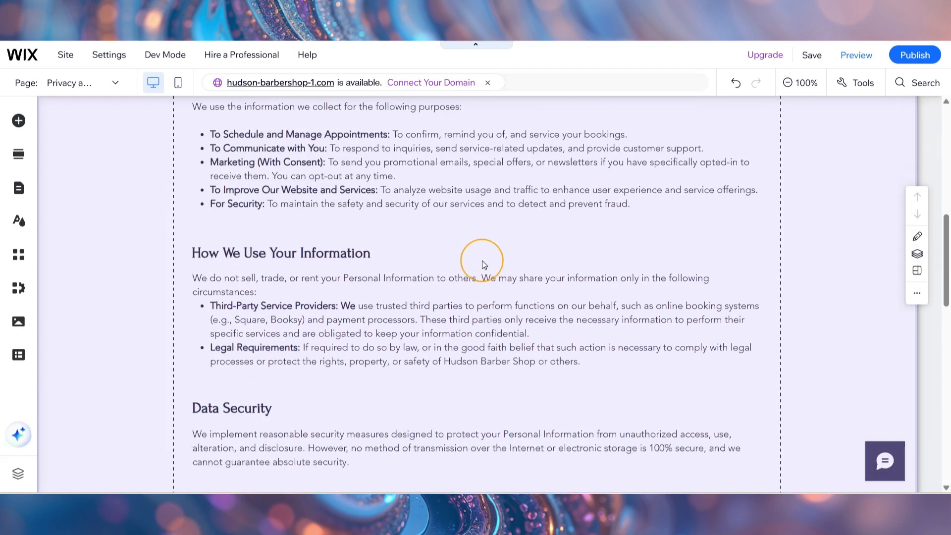
pyautogui.scroll(1, 480, 261)
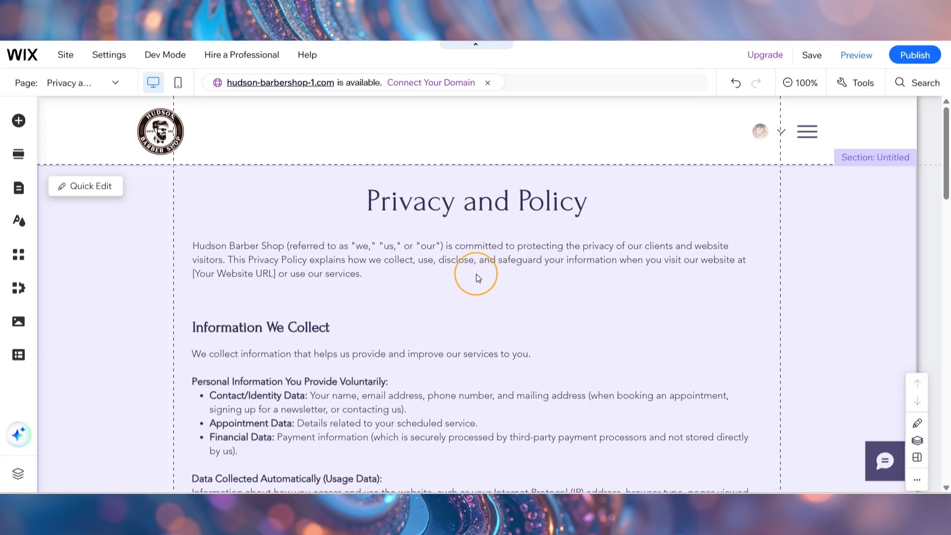
pyautogui.scroll(-10, 477, 274)
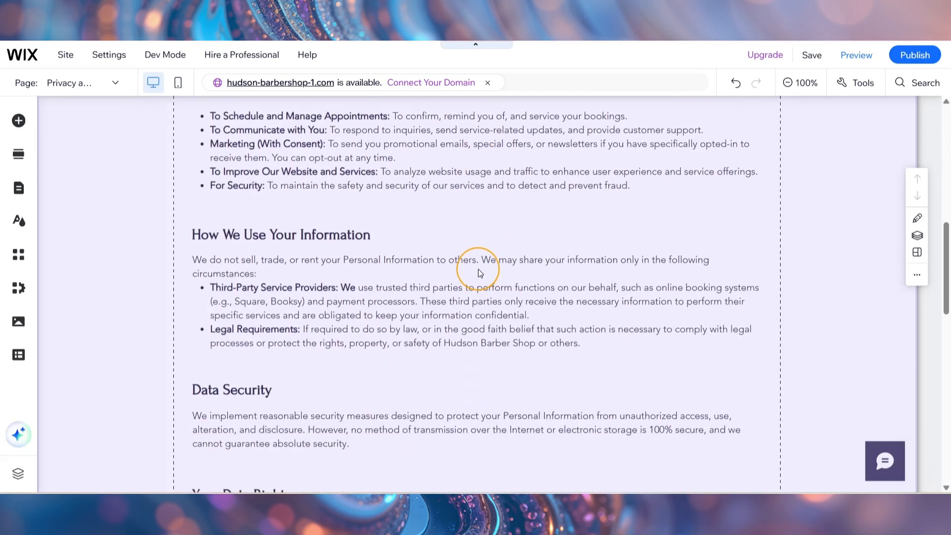
pyautogui.scroll(-6, 479, 272)
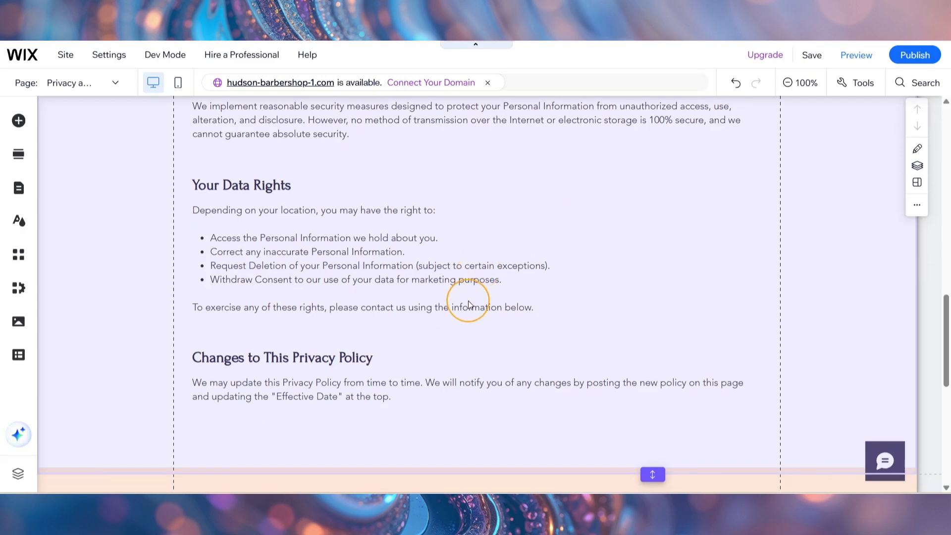
pyautogui.scroll(8, 468, 302)
pyautogui.scroll(10, 471, 301)
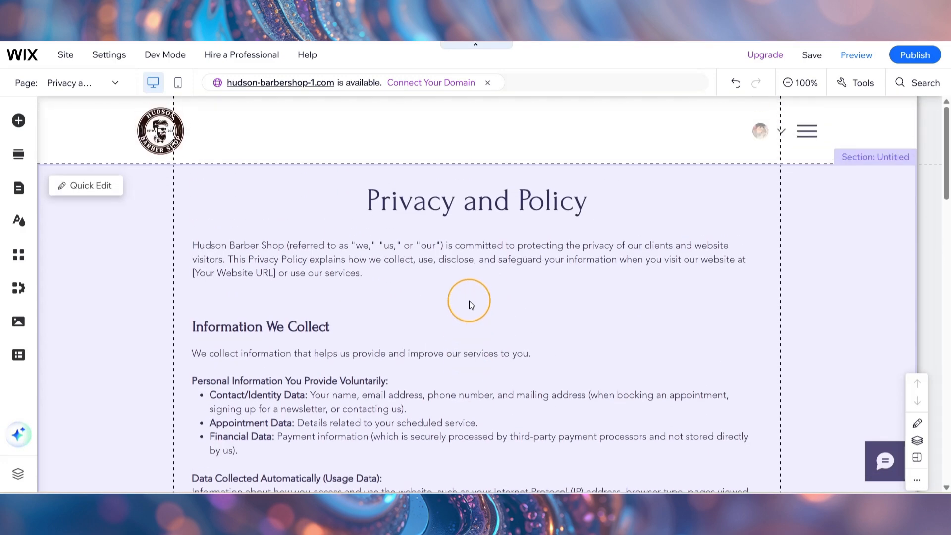
# Save the site with the completed Privacy and Policy page without publishing it, and close the save dialog
pyautogui.click(818, 54)
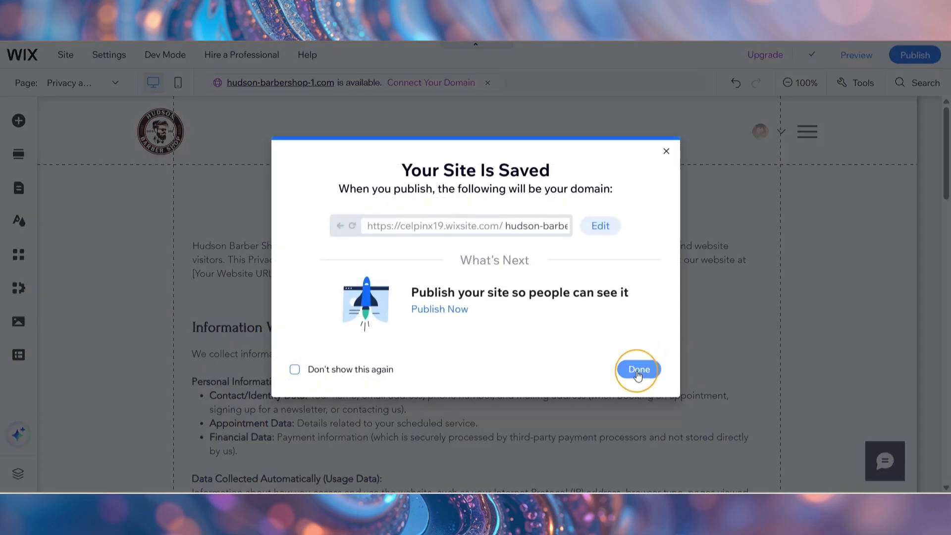
pyautogui.click(639, 366)
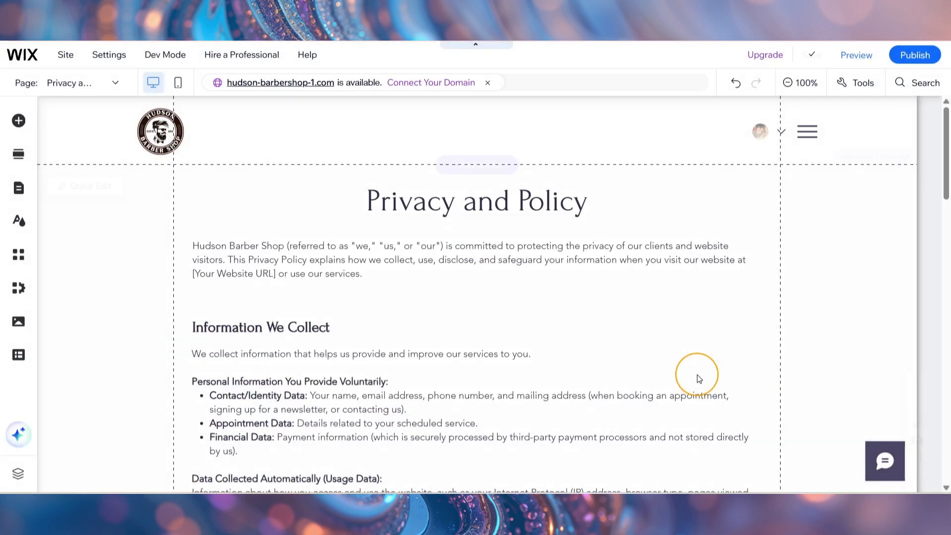